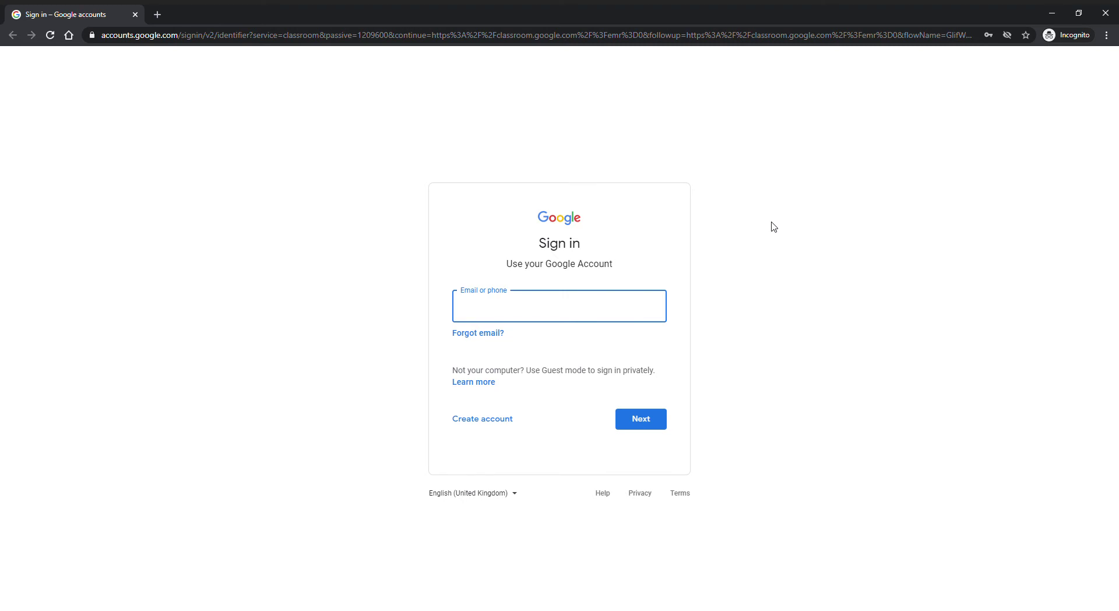
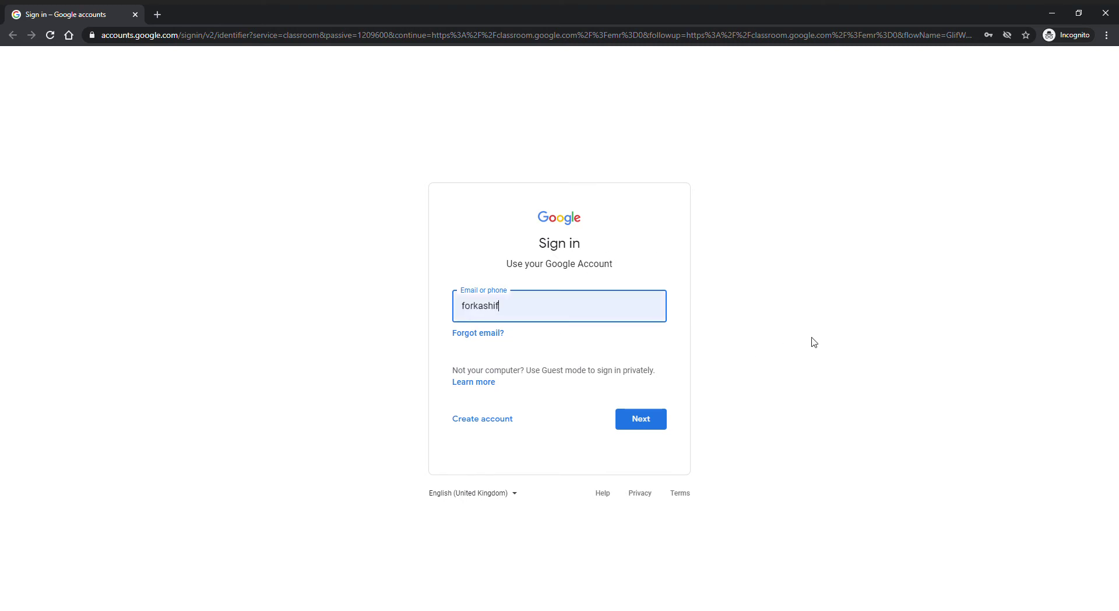
# Step: Sign in to Google with the teacher's account e-mail and password
pyautogui.click(641, 419)
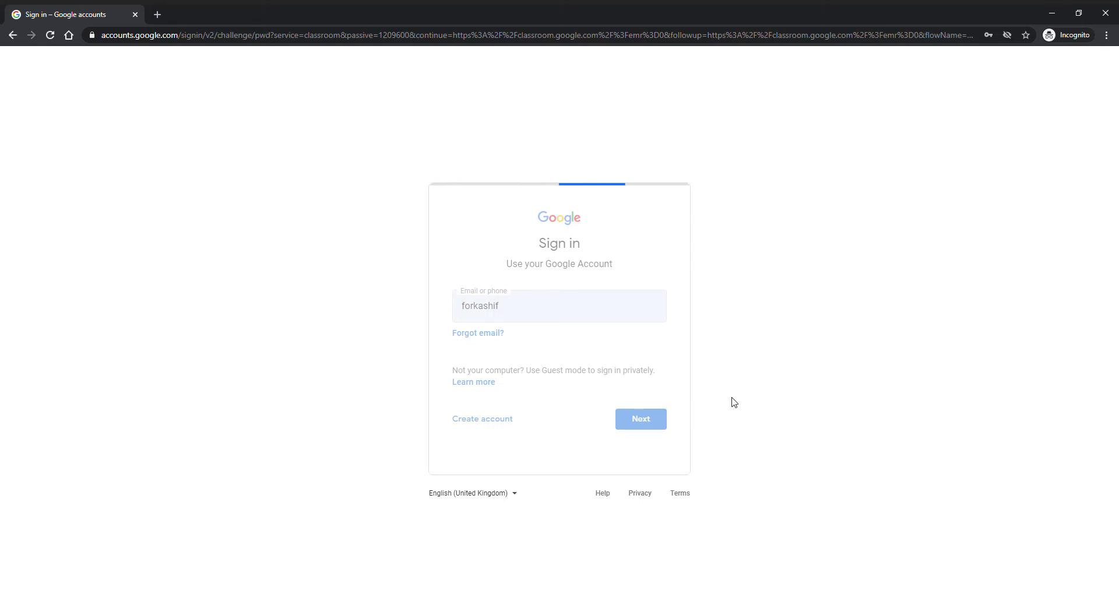
pyautogui.hotkey('ctrl', 'v')
pyautogui.click(649, 368)
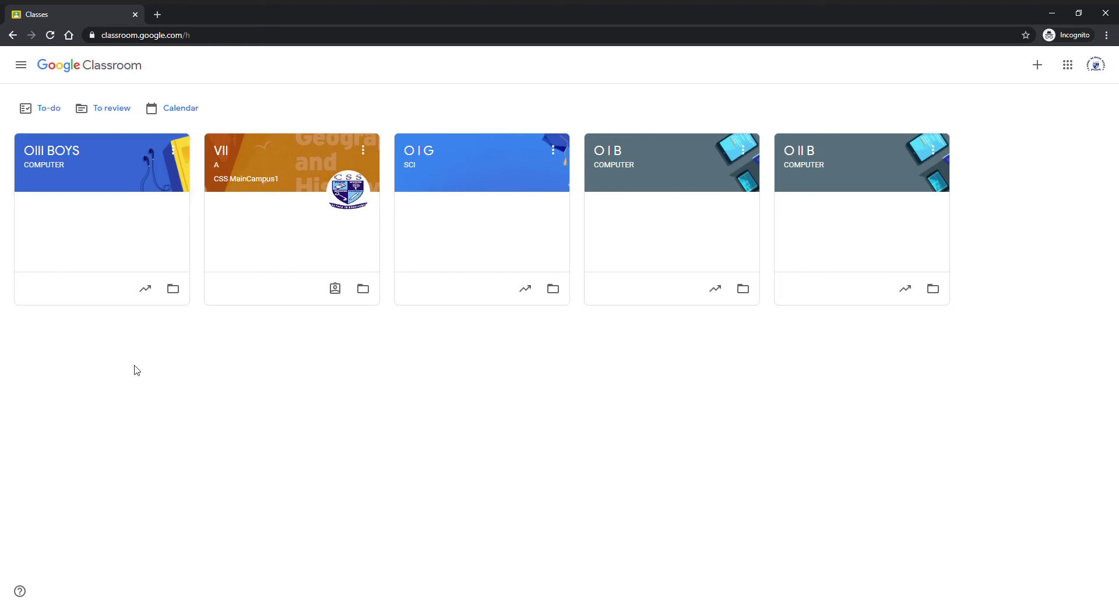
# Step: Open the OIII BOYS class, review its full People list, then go to its Classwork
pyautogui.click(85, 160)
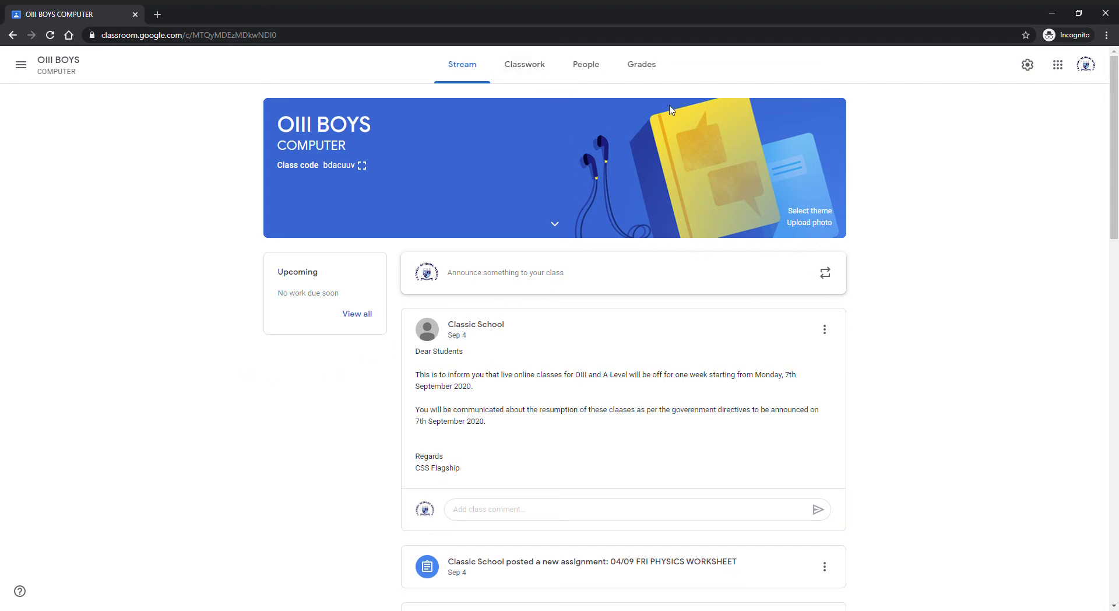
pyautogui.click(592, 68)
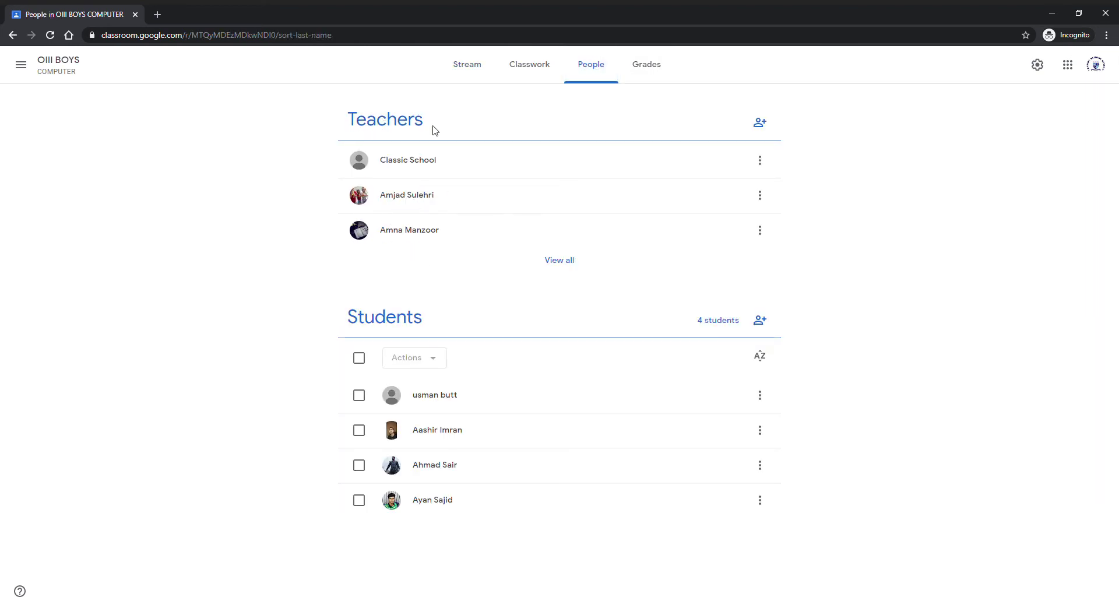
pyautogui.click(562, 262)
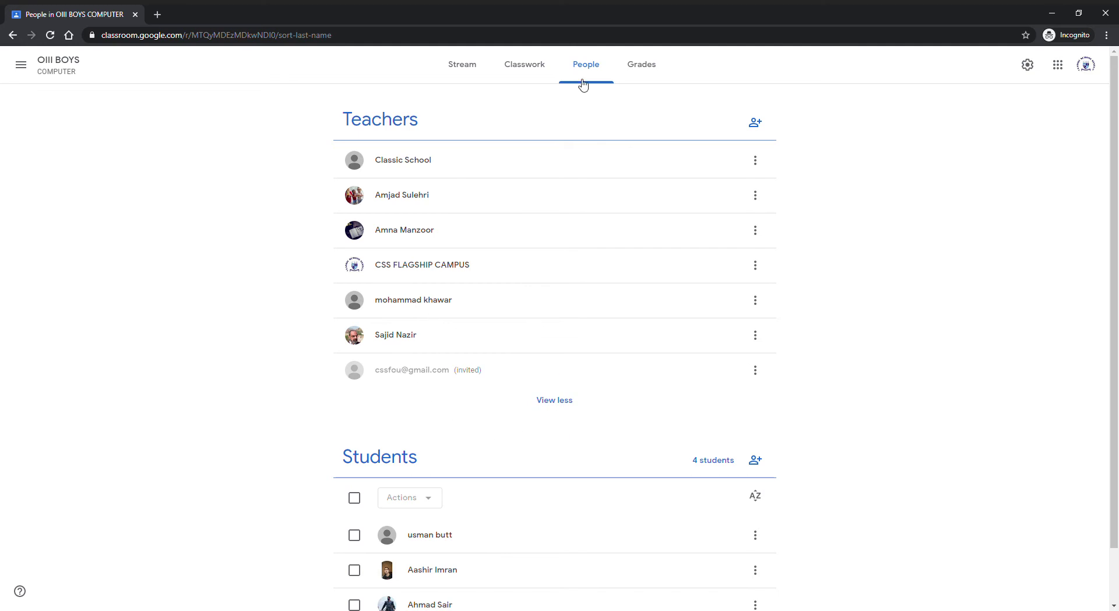
pyautogui.click(534, 67)
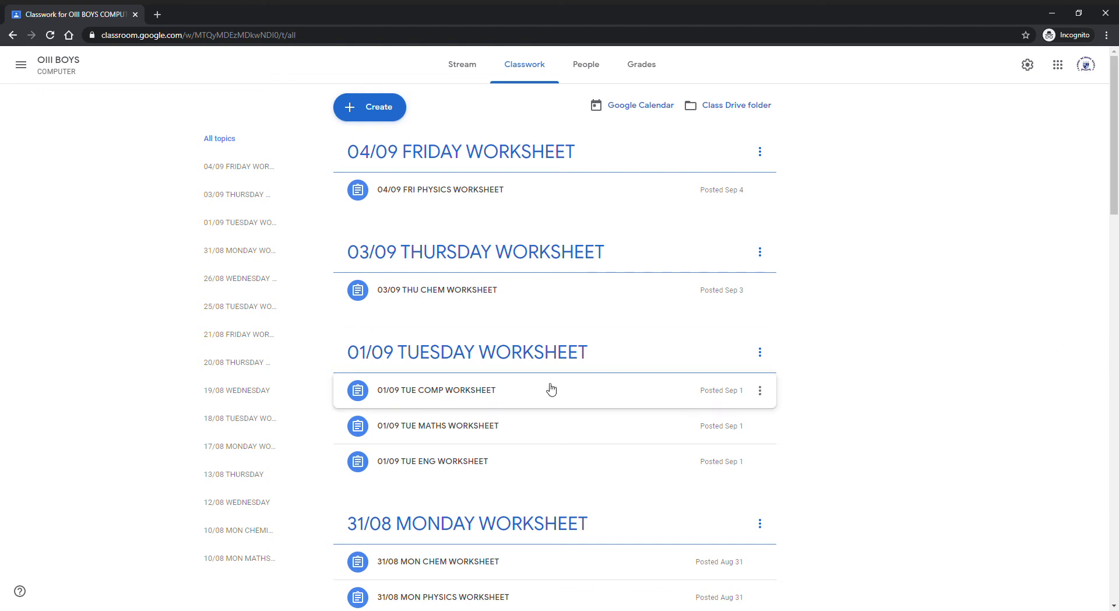
# Step: Create a new blank Assignment from the Create menu
pyautogui.click(368, 109)
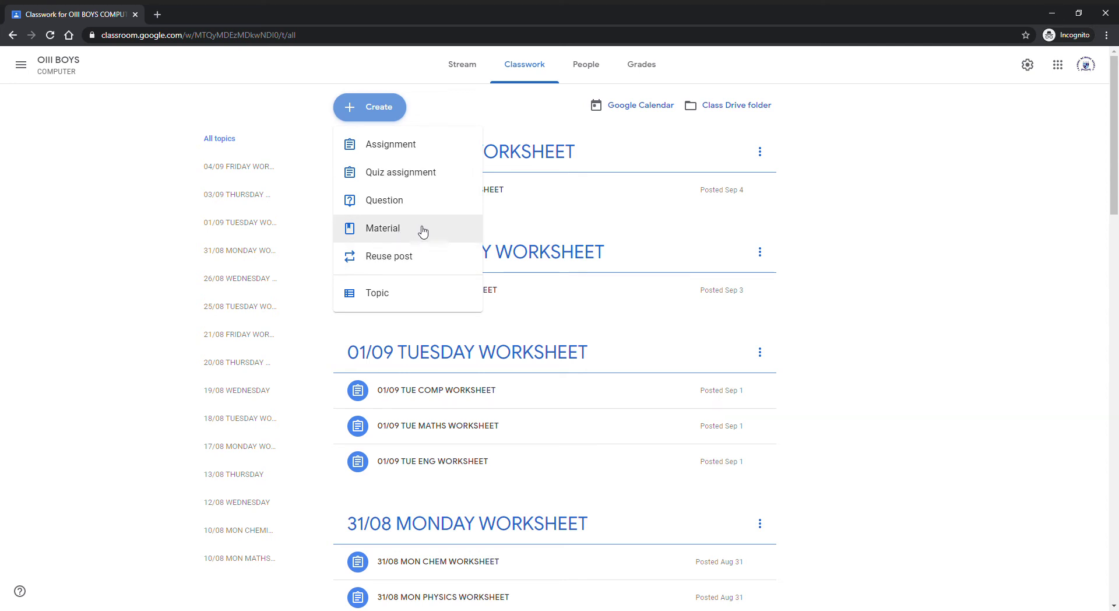
pyautogui.click(411, 148)
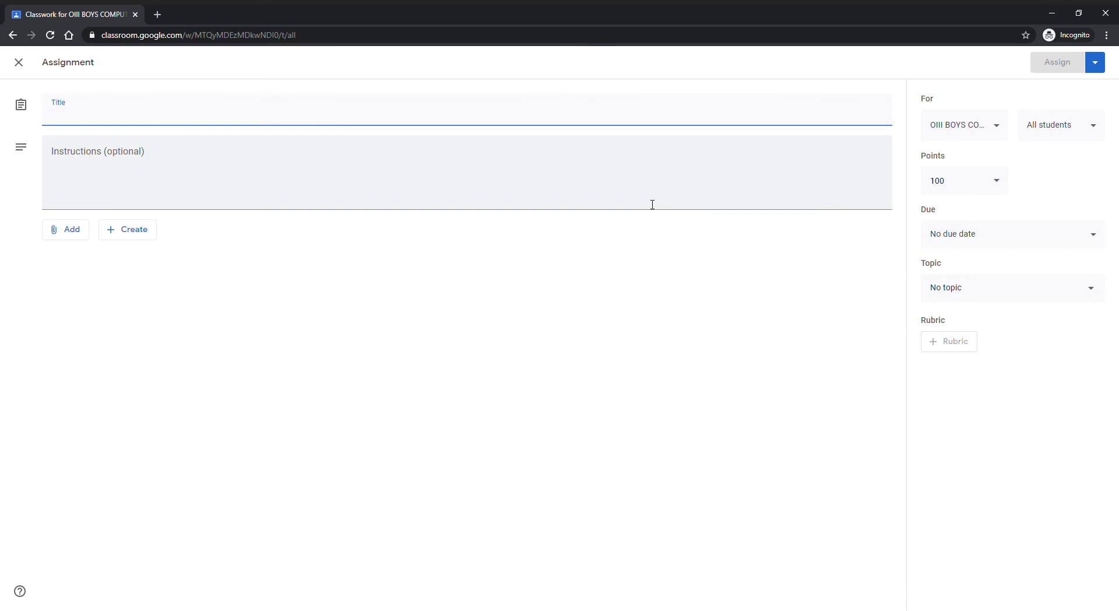
# Step: Title the assignment '08/12 TUE COMPUTER WORKSHEET FOR OIII C' with instructions 'TOPIC: ARRAYS'
pyautogui.write('08/')
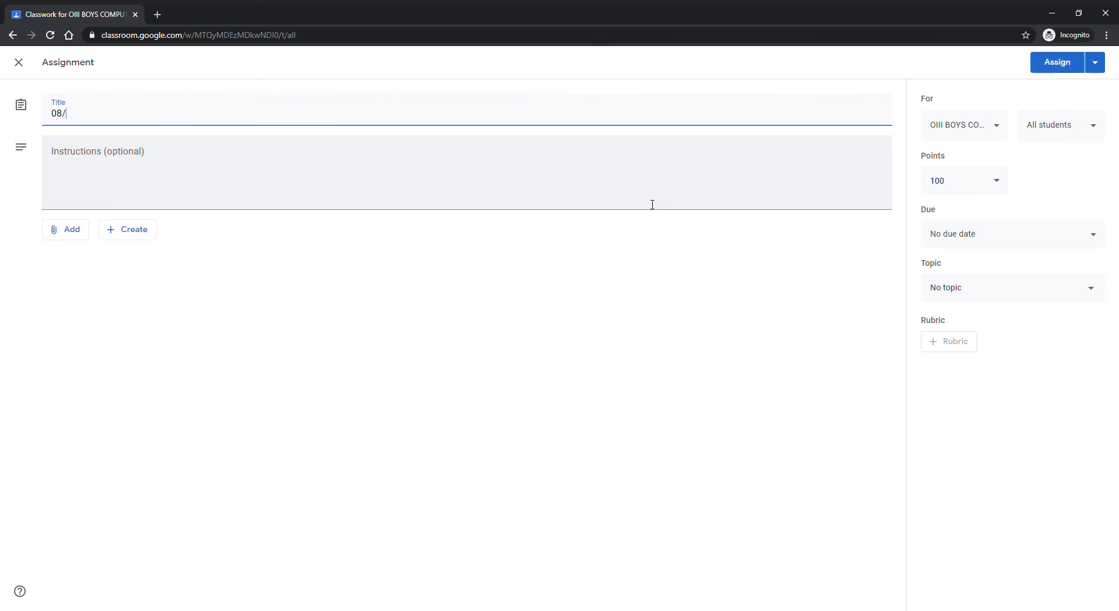
pyautogui.write('12 TUE COMPUTER')
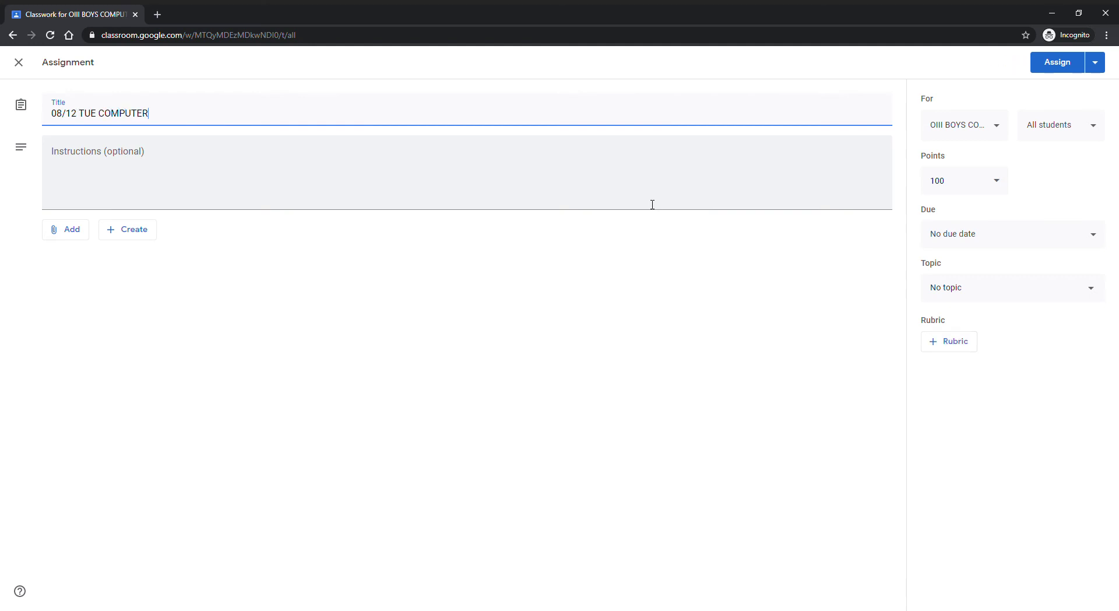
pyautogui.write(' WORKSHEET FOR OIII C')
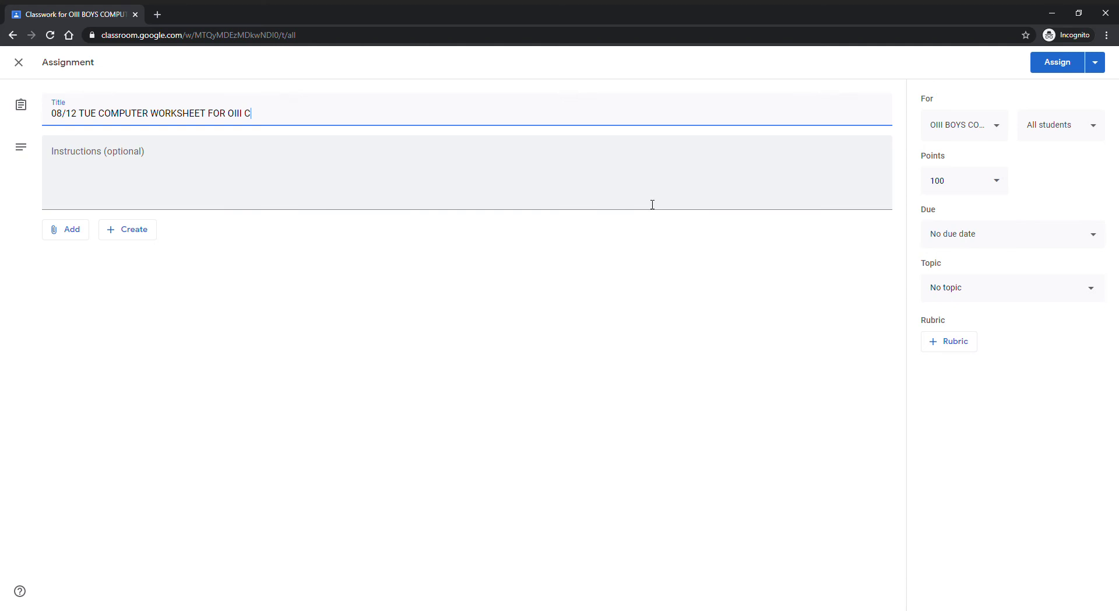
pyautogui.click(485, 174)
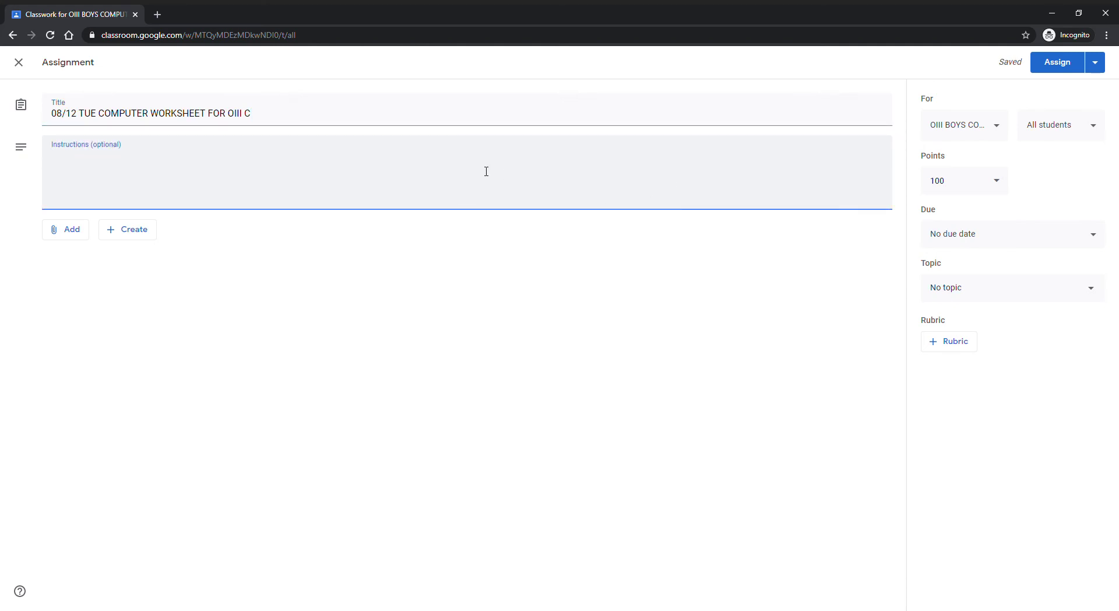
pyautogui.write('TOPIC: ARRAYS')
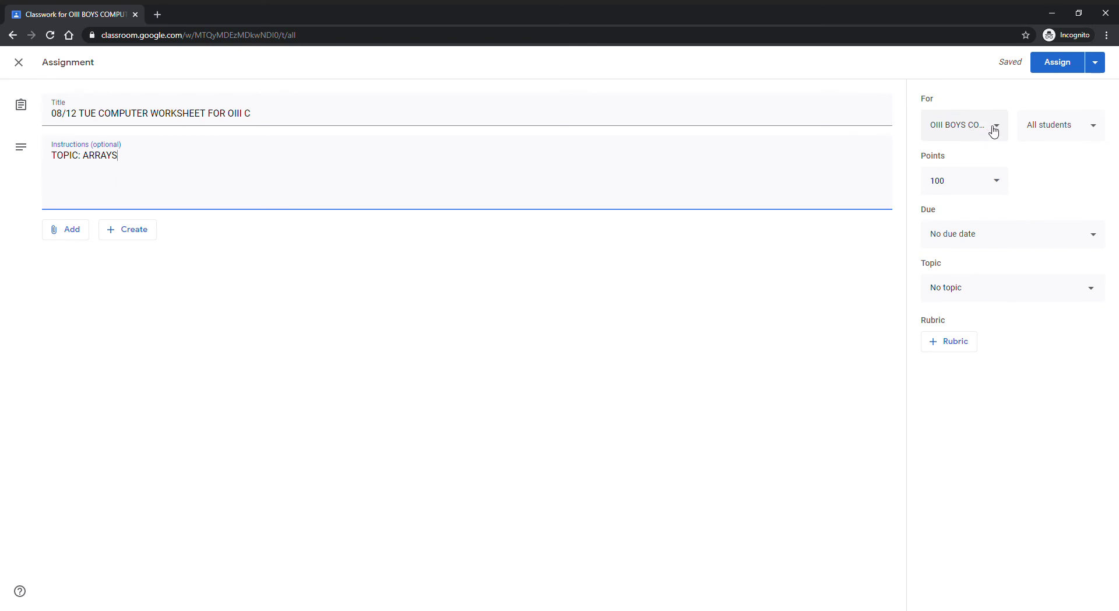
# Step: Keep OIII BOYS as the only class after briefly adding O I G, O I B and O II B, then check the student list
pyautogui.click(1002, 130)
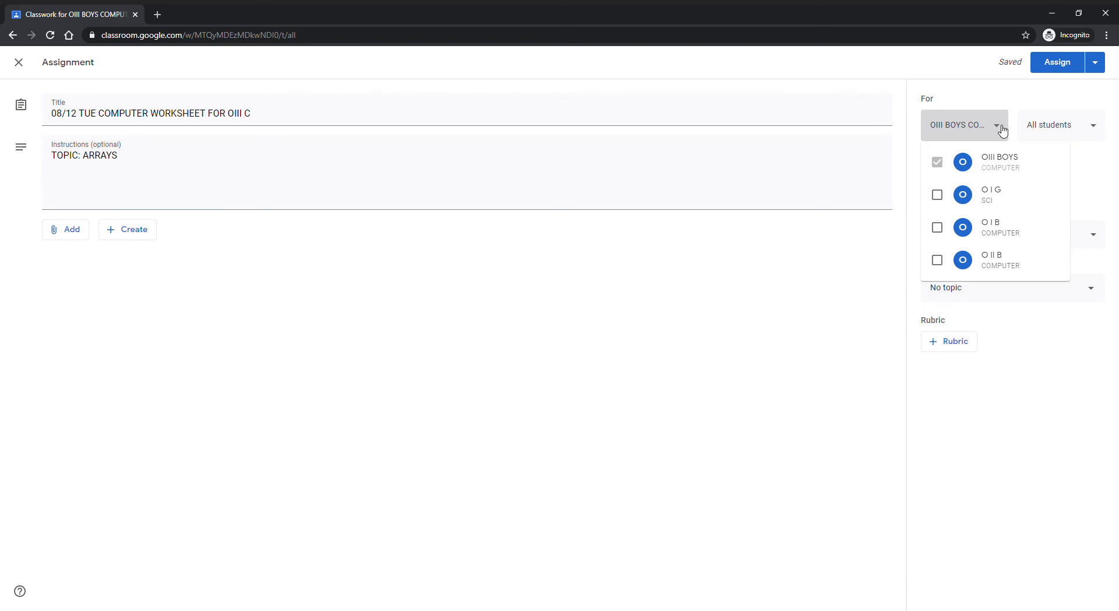
pyautogui.click(939, 195)
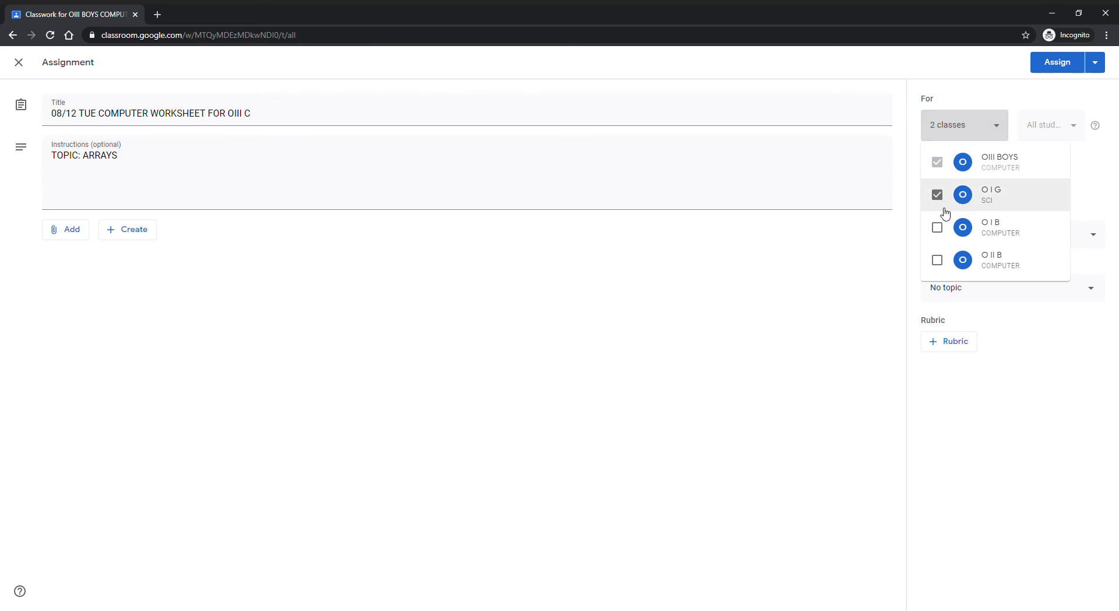
pyautogui.click(939, 228)
pyautogui.click(939, 262)
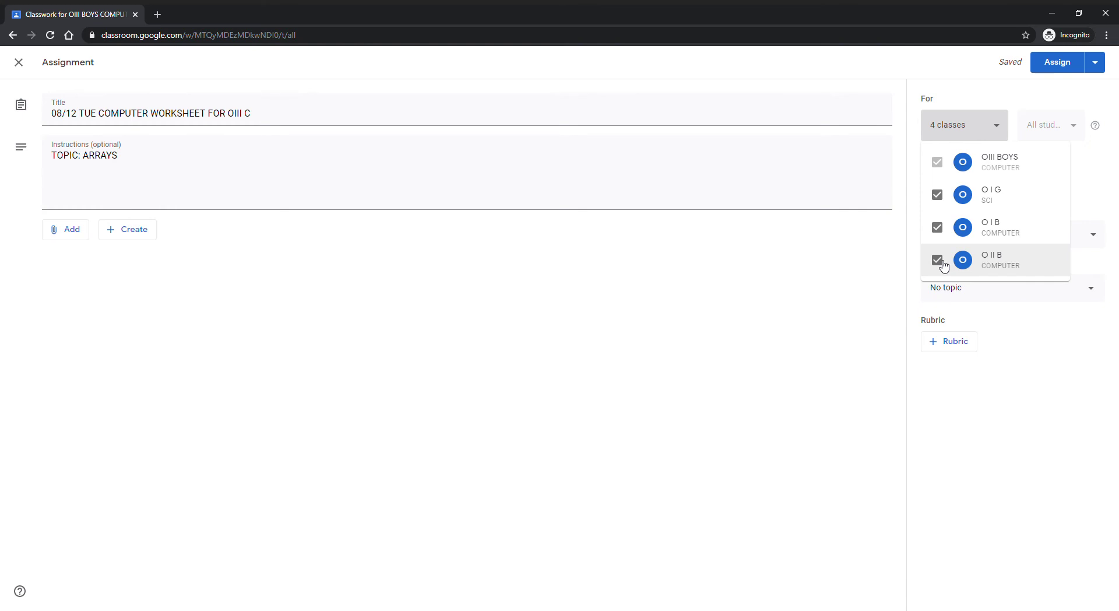
pyautogui.click(942, 261)
pyautogui.click(939, 228)
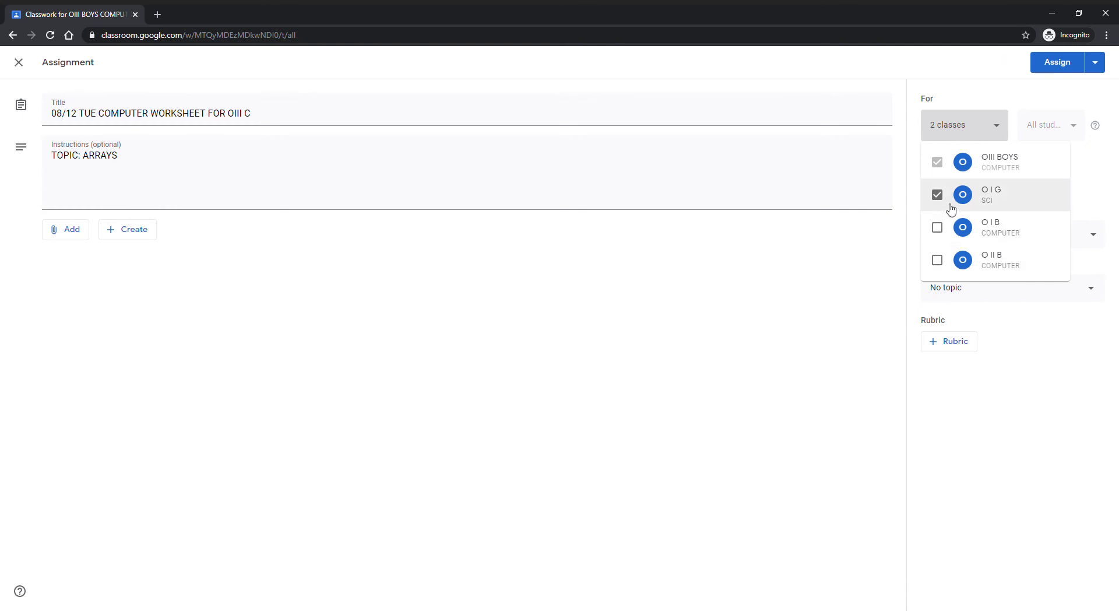
pyautogui.click(937, 195)
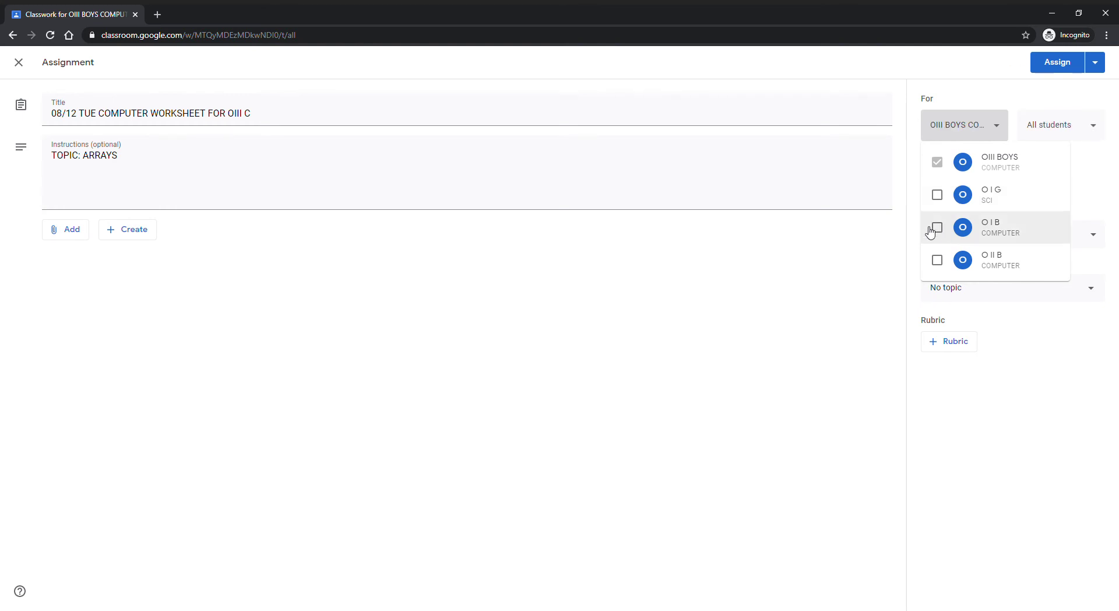
pyautogui.click(751, 344)
pyautogui.click(1103, 132)
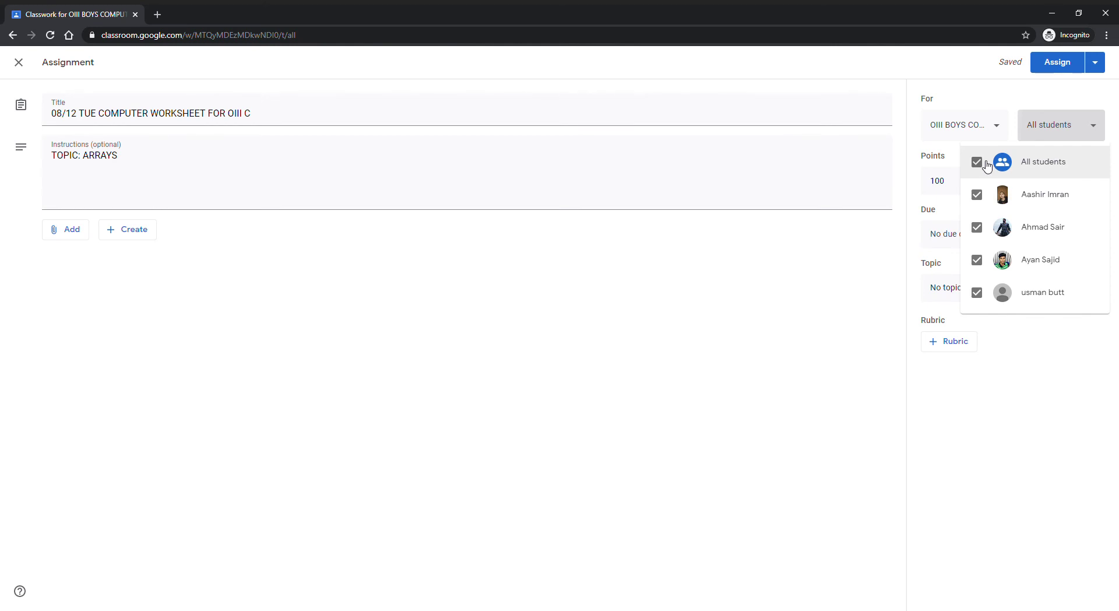
# Step: Keep all students, set the assignment to 20 points with no due date
pyautogui.click(648, 344)
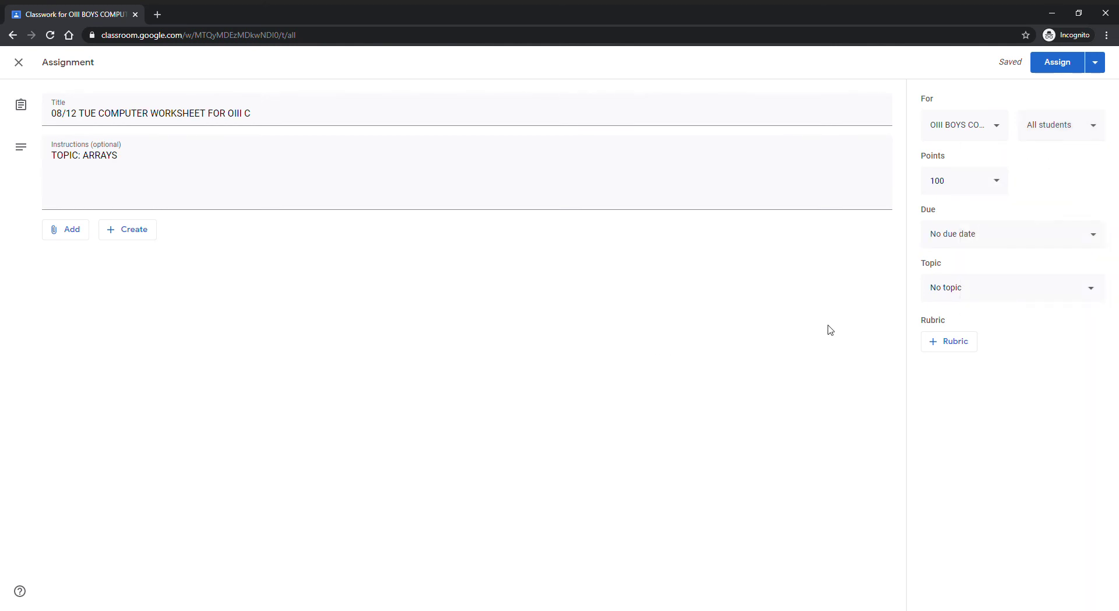
pyautogui.click(994, 187)
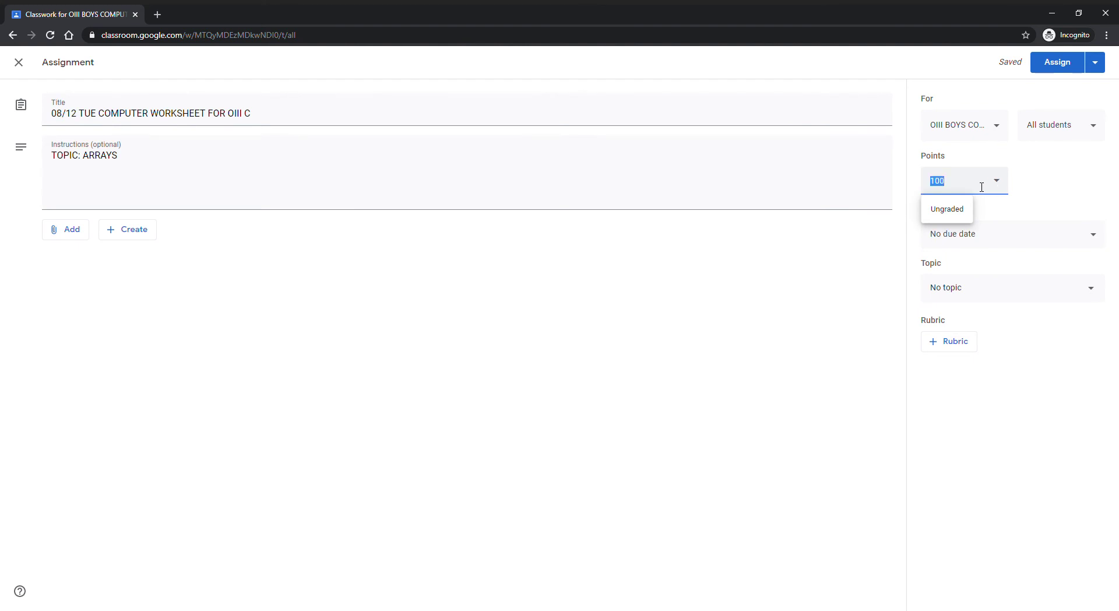
pyautogui.write('20')
pyautogui.click(843, 350)
pyautogui.click(1101, 238)
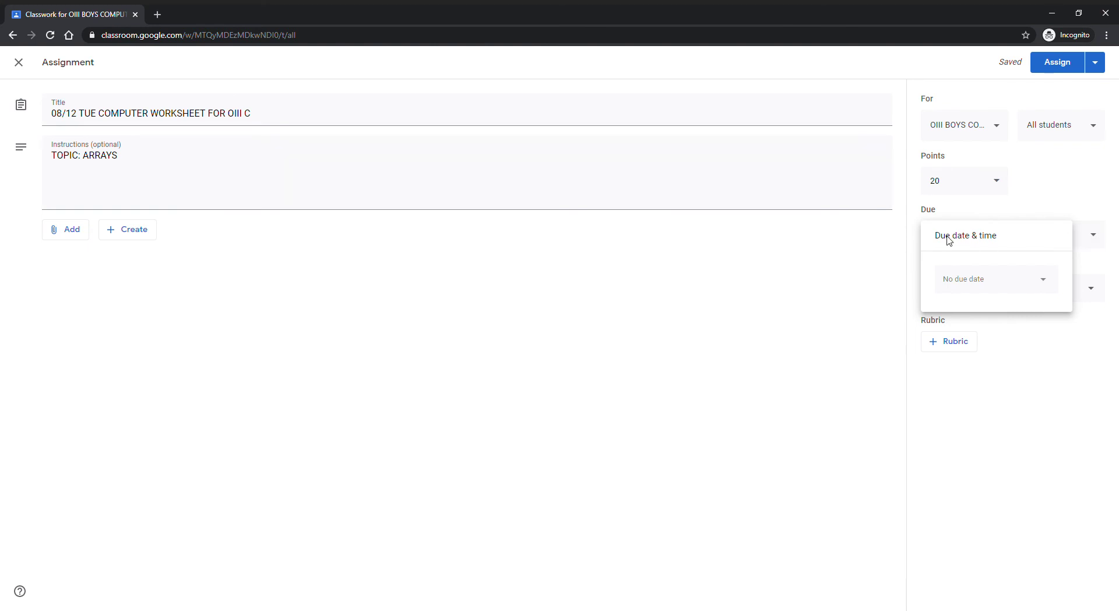
pyautogui.click(778, 271)
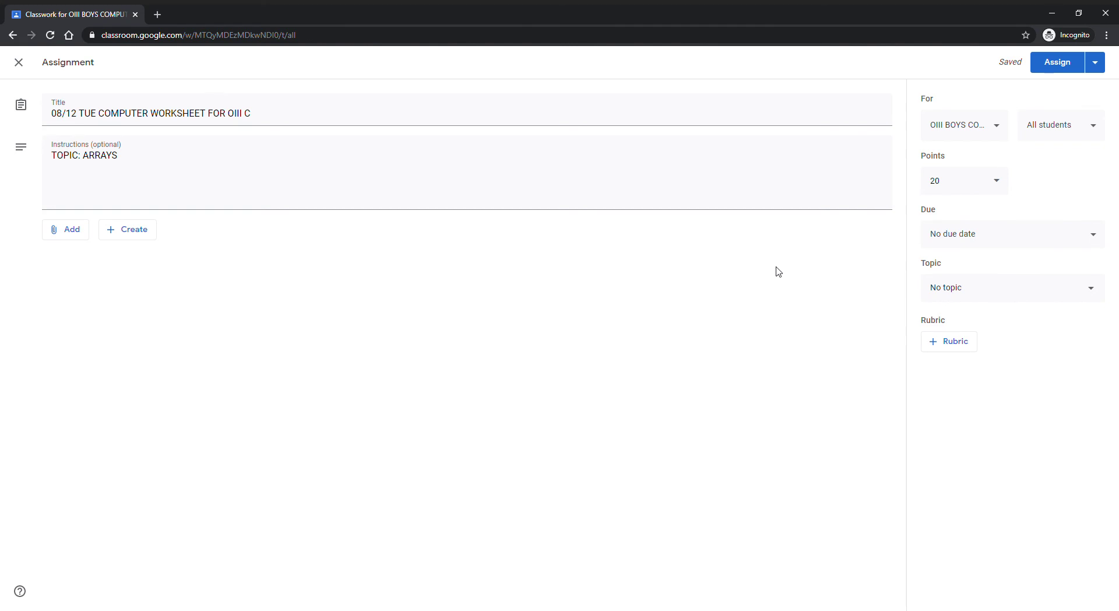
# Step: Create a new topic named 'WORKSHEET COMPUTER 08/12' for the assignment
pyautogui.click(1092, 290)
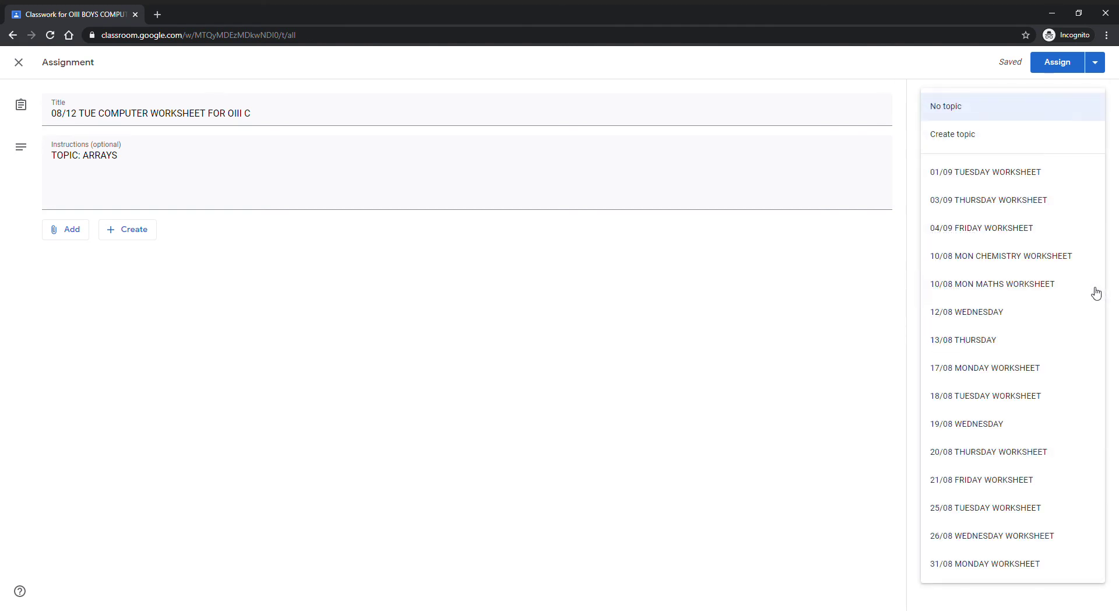
pyautogui.click(1064, 144)
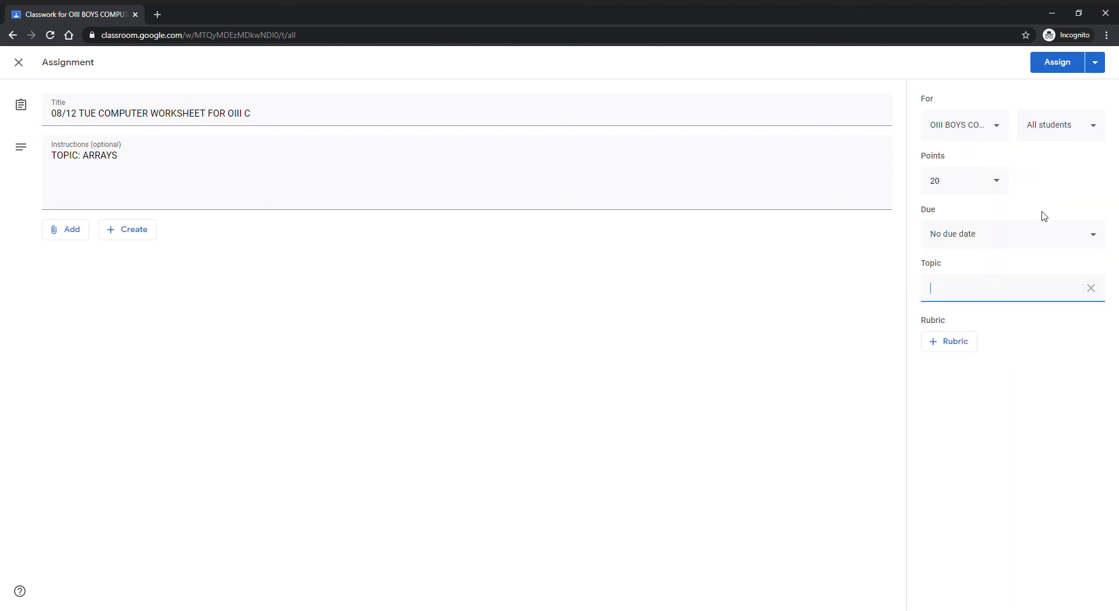
pyautogui.write('WORKSHEET COMPUTER ')
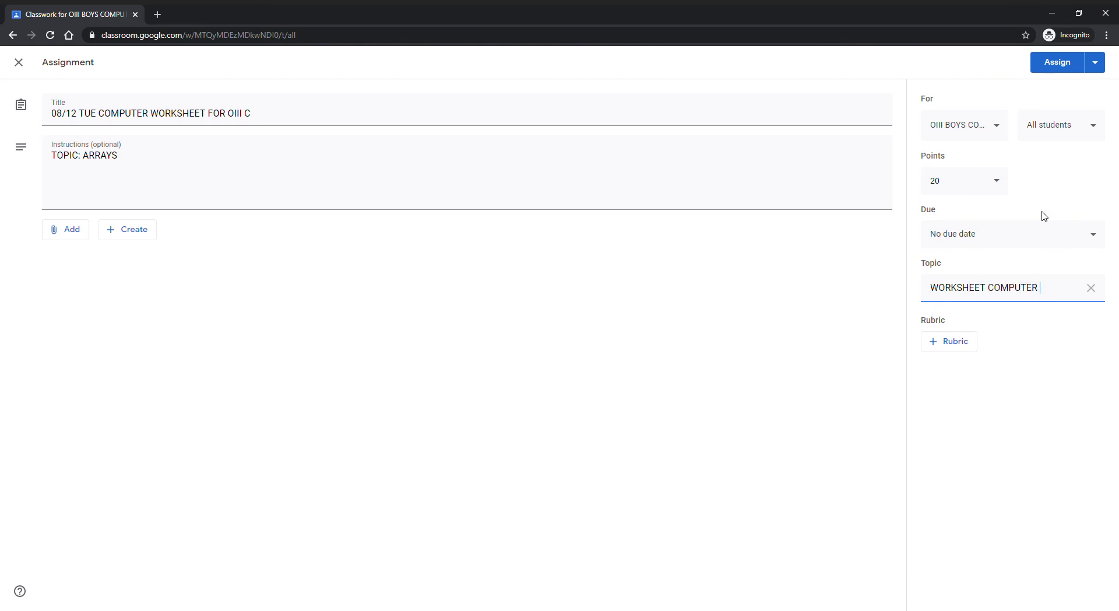
pyautogui.write('08/12')
# Step: Upload the Worksheet.docx file from the computer as the assignment's attachment
pyautogui.click(76, 237)
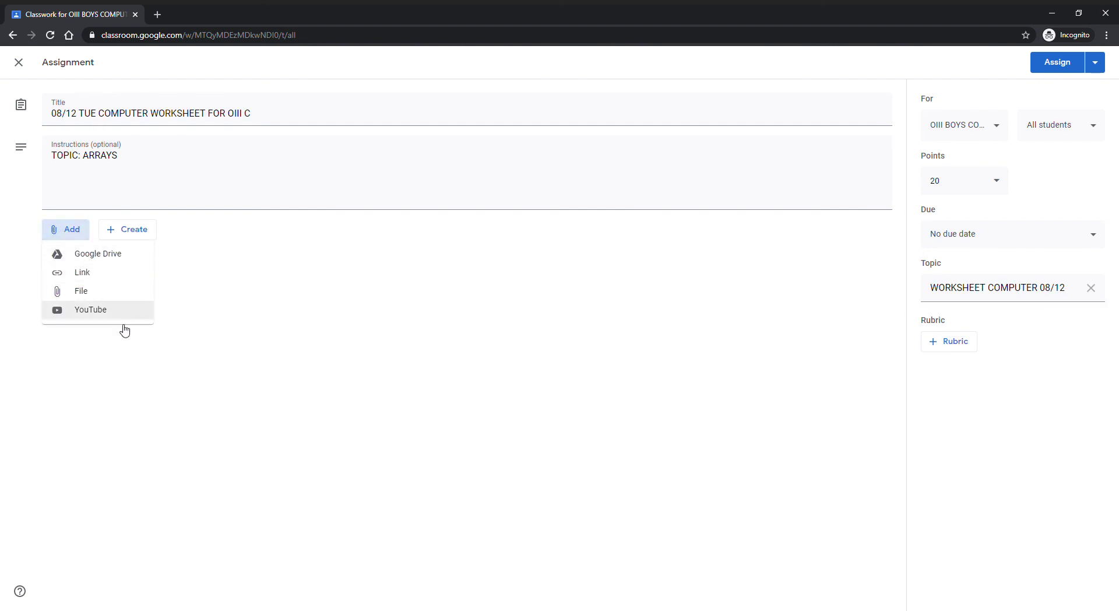
pyautogui.click(141, 292)
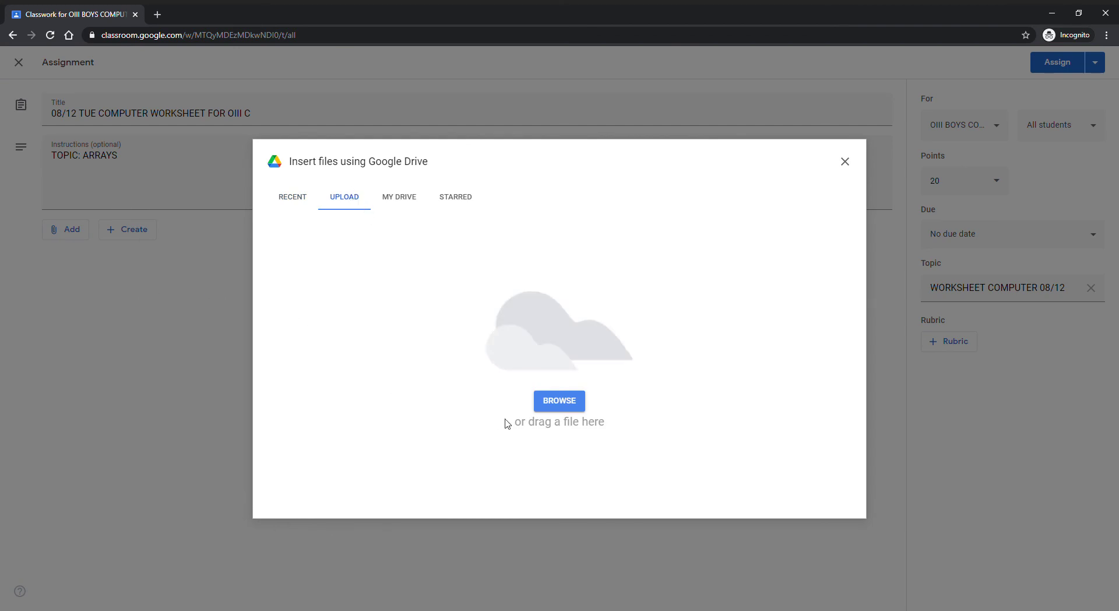
pyautogui.click(573, 406)
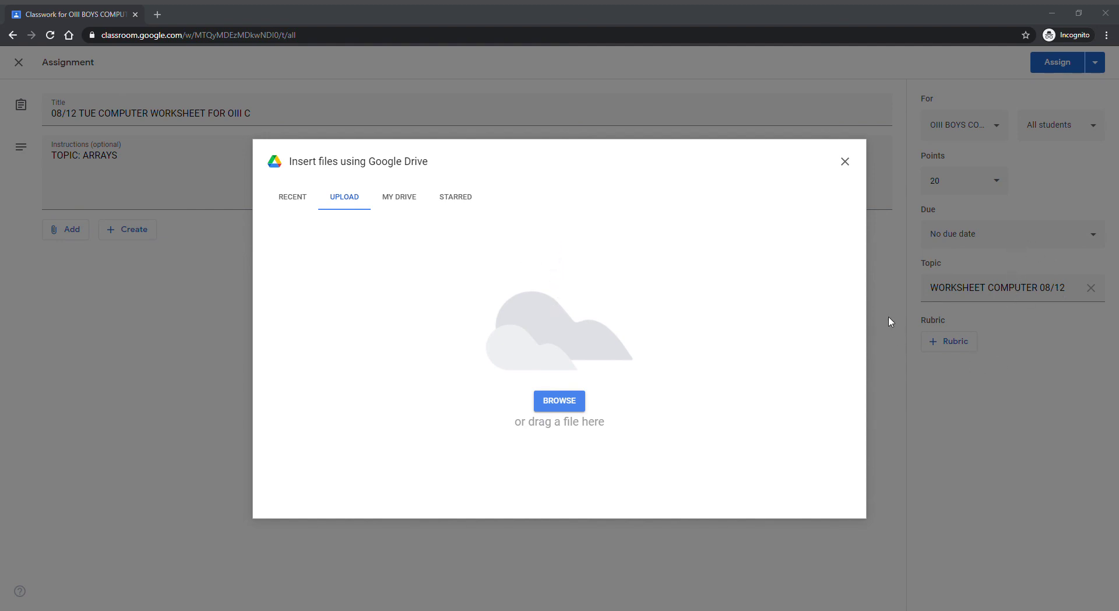
pyautogui.click(917, 456)
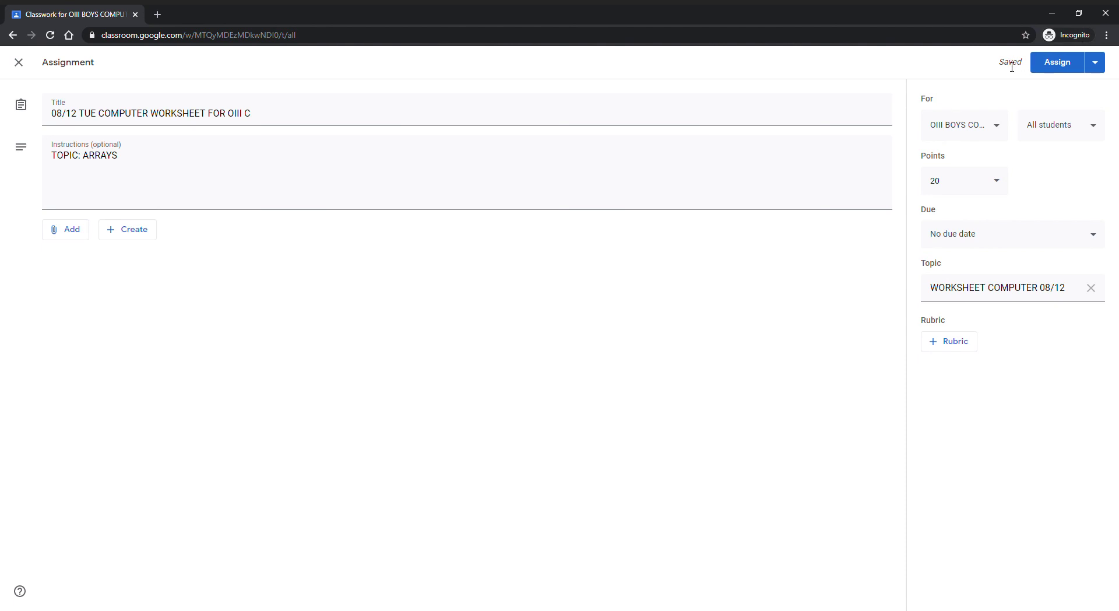
# Step: Post the assignment and expand it in Classwork to check its details
pyautogui.click(1065, 68)
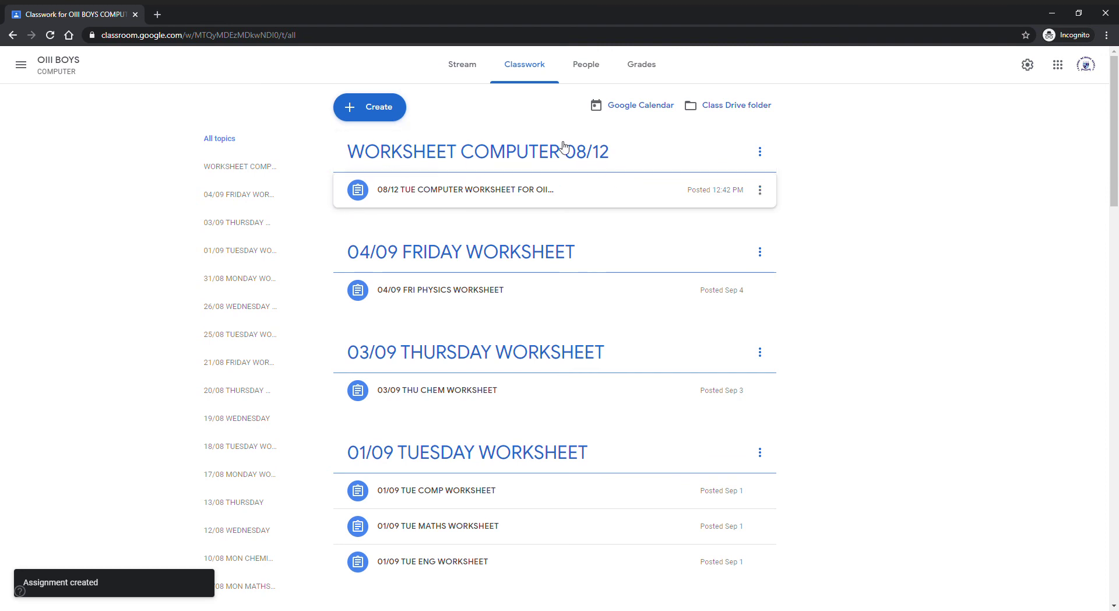
pyautogui.click(579, 199)
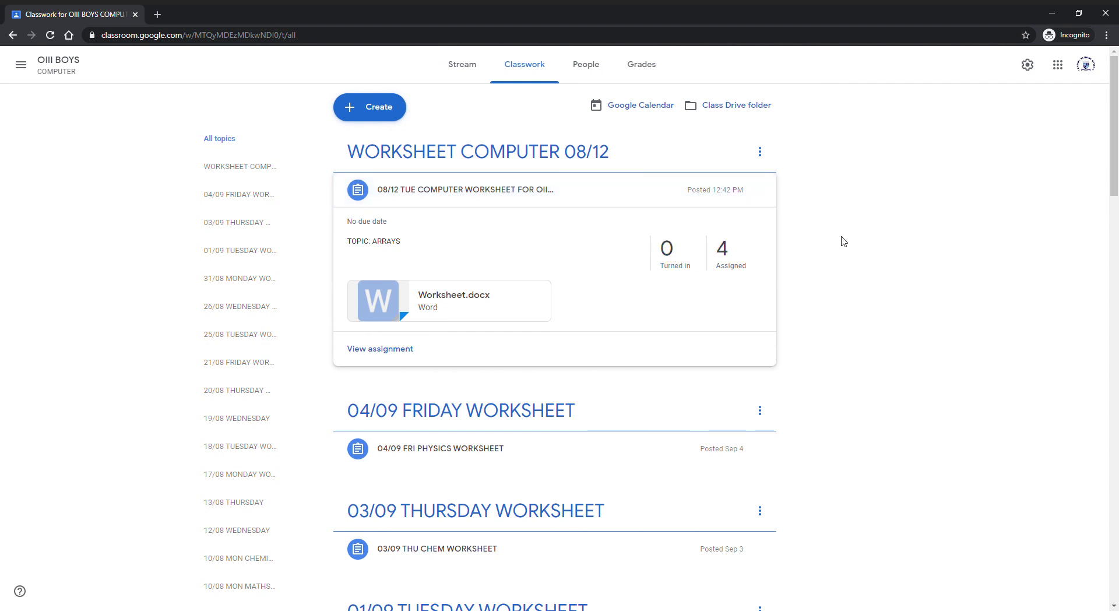
# Step: Open the WORKSHEET COMPUTER 08/12 topic page, going back once and reopening it
pyautogui.click(633, 151)
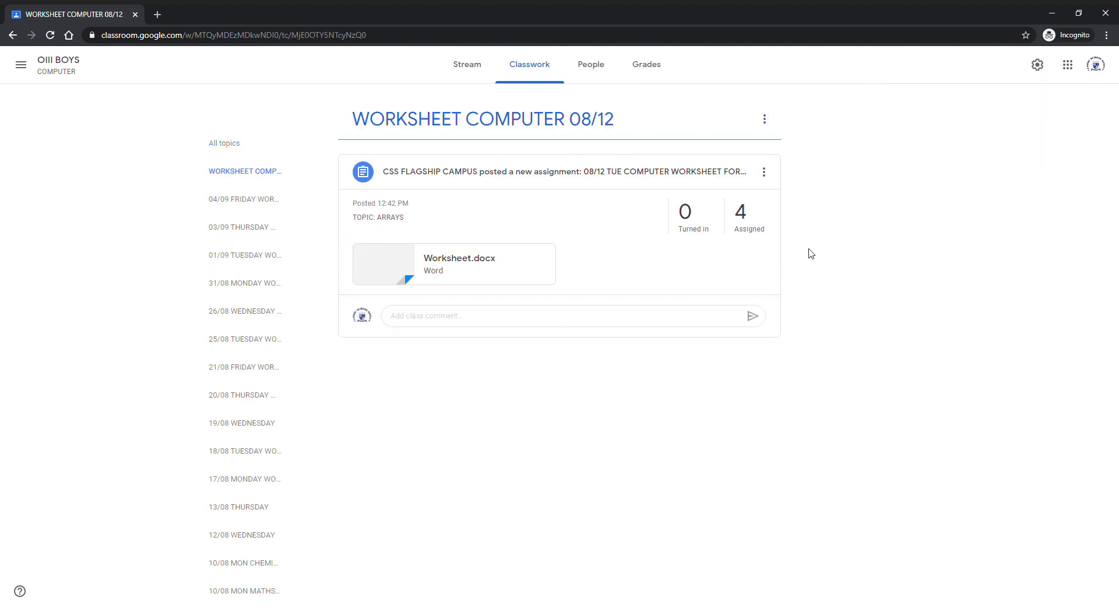
pyautogui.click(12, 35)
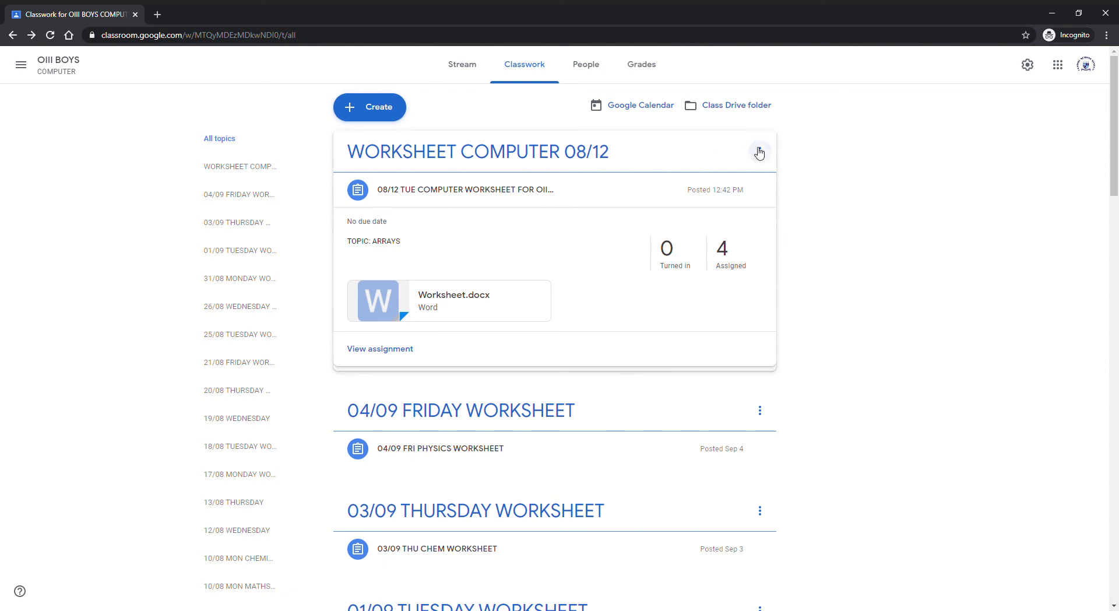
pyautogui.click(731, 150)
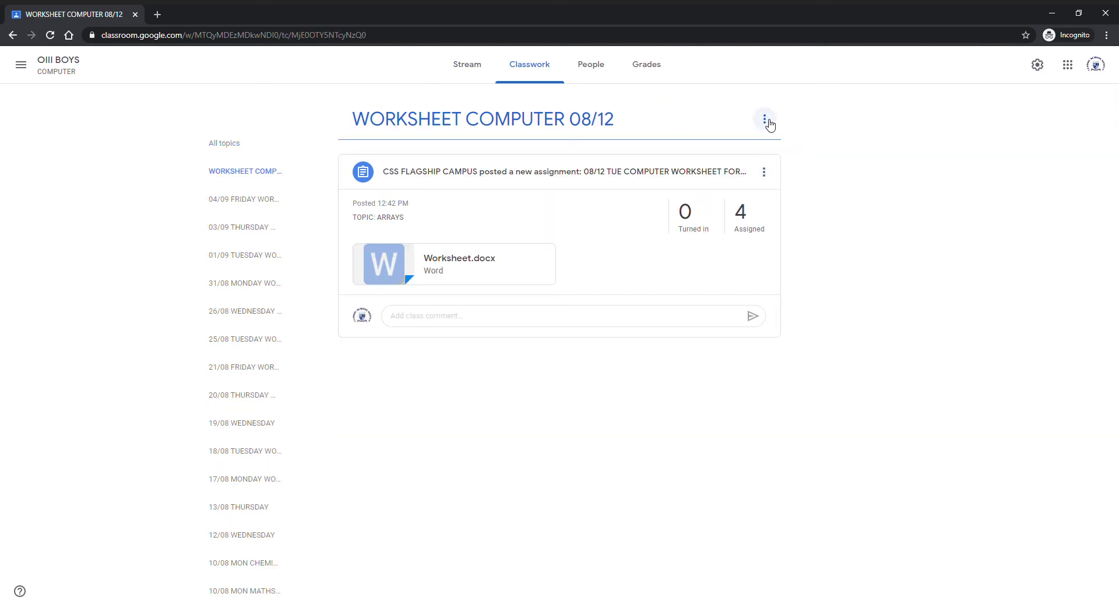
# Step: Delete the WORKSHEET COMPUTER 08/12 topic from its options menu and confirm
pyautogui.click(765, 119)
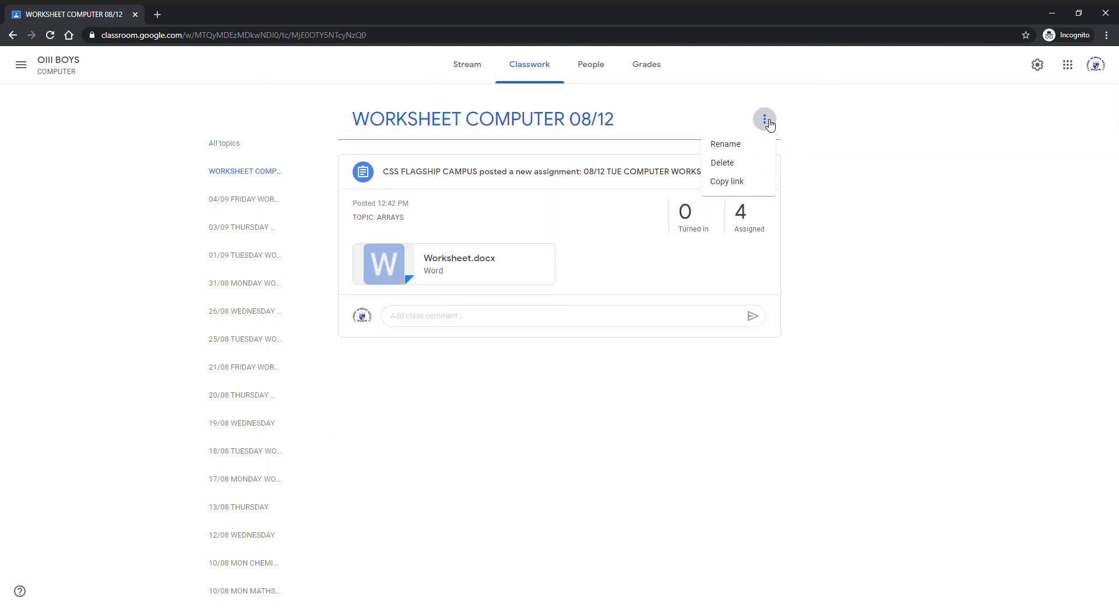
pyautogui.click(744, 169)
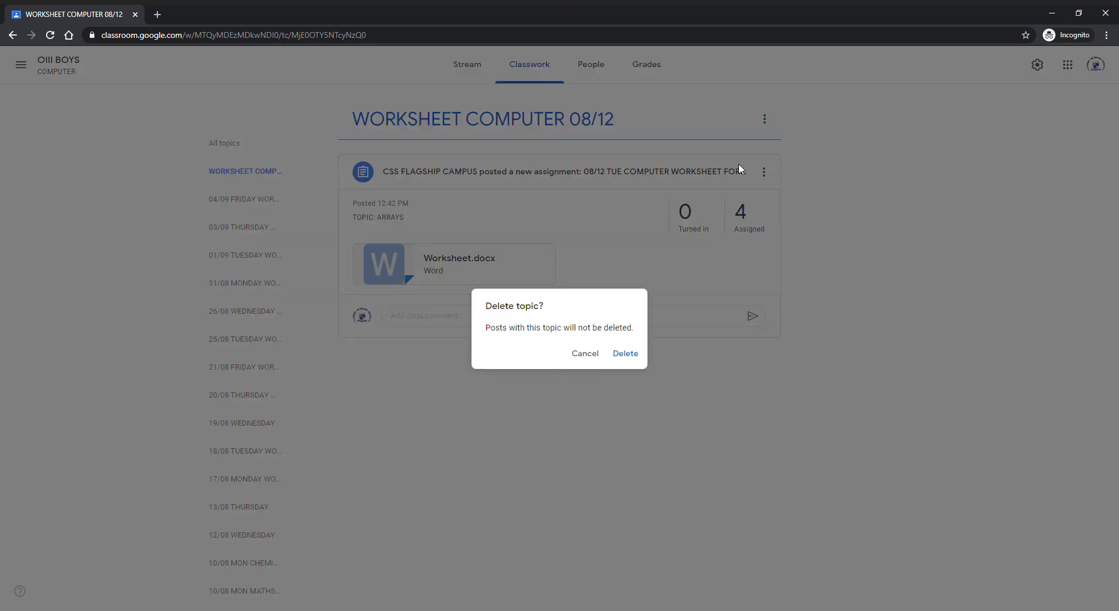
pyautogui.click(637, 356)
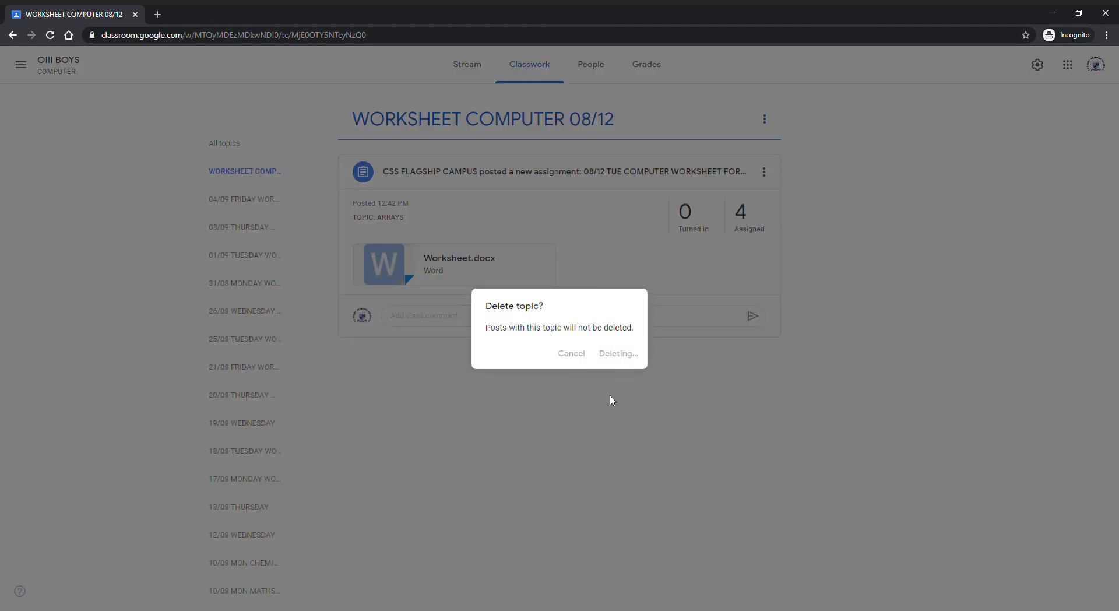